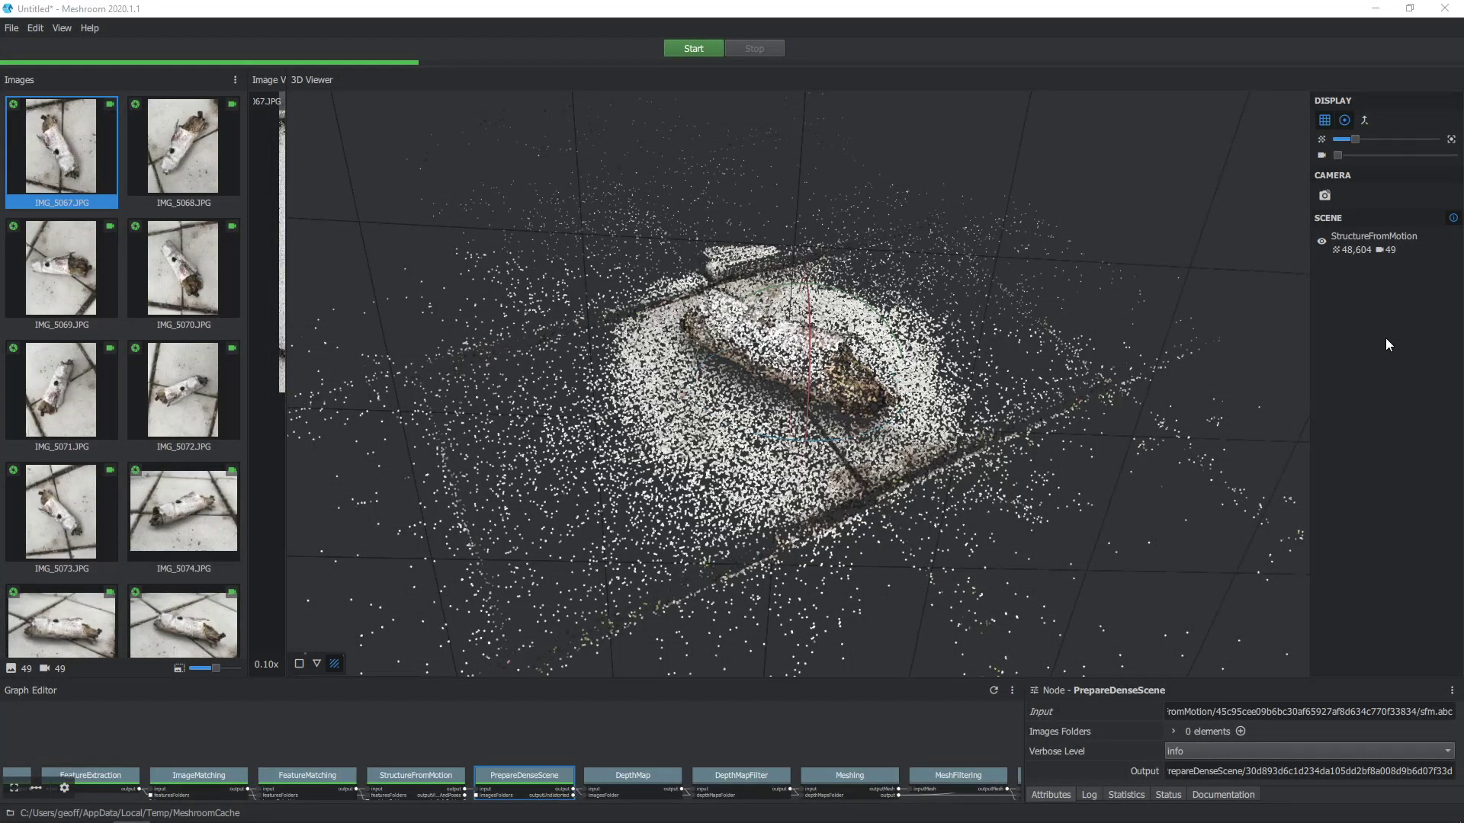
Orbit the log's point cloud to a new angle in the 3D viewer.
right_click(1007, 352)
click(1034, 281)
scroll(990, 369, up, 3)
scroll(989, 370, up, 2)
mouse_move(990, 372)
mouse_down()
mouse_move(842, 412)
mouse_move(1195, 443)
mouse_move(816, 471)
mouse_move(1000, 490)
mouse_move(1072, 559)
mouse_move(999, 521)
mouse_move(752, 600)
mouse_move(658, 535)
mouse_move(1158, 237)
mouse_move(728, 512)
mouse_move(531, 449)
mouse_move(420, 448)
mouse_move(868, 350)
mouse_up()
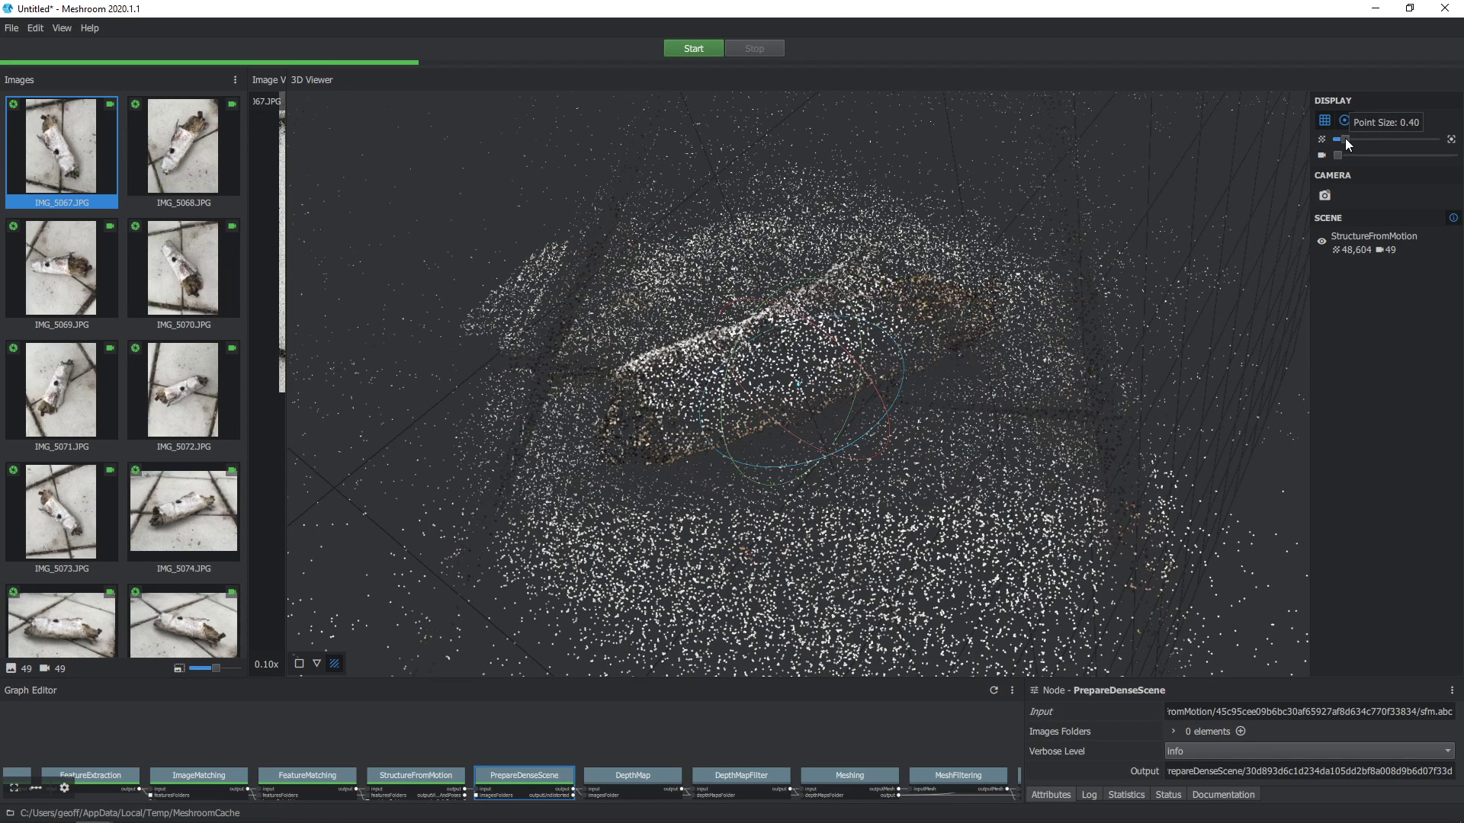
scroll(927, 308, up, 2)
scroll(944, 292, up, 3)
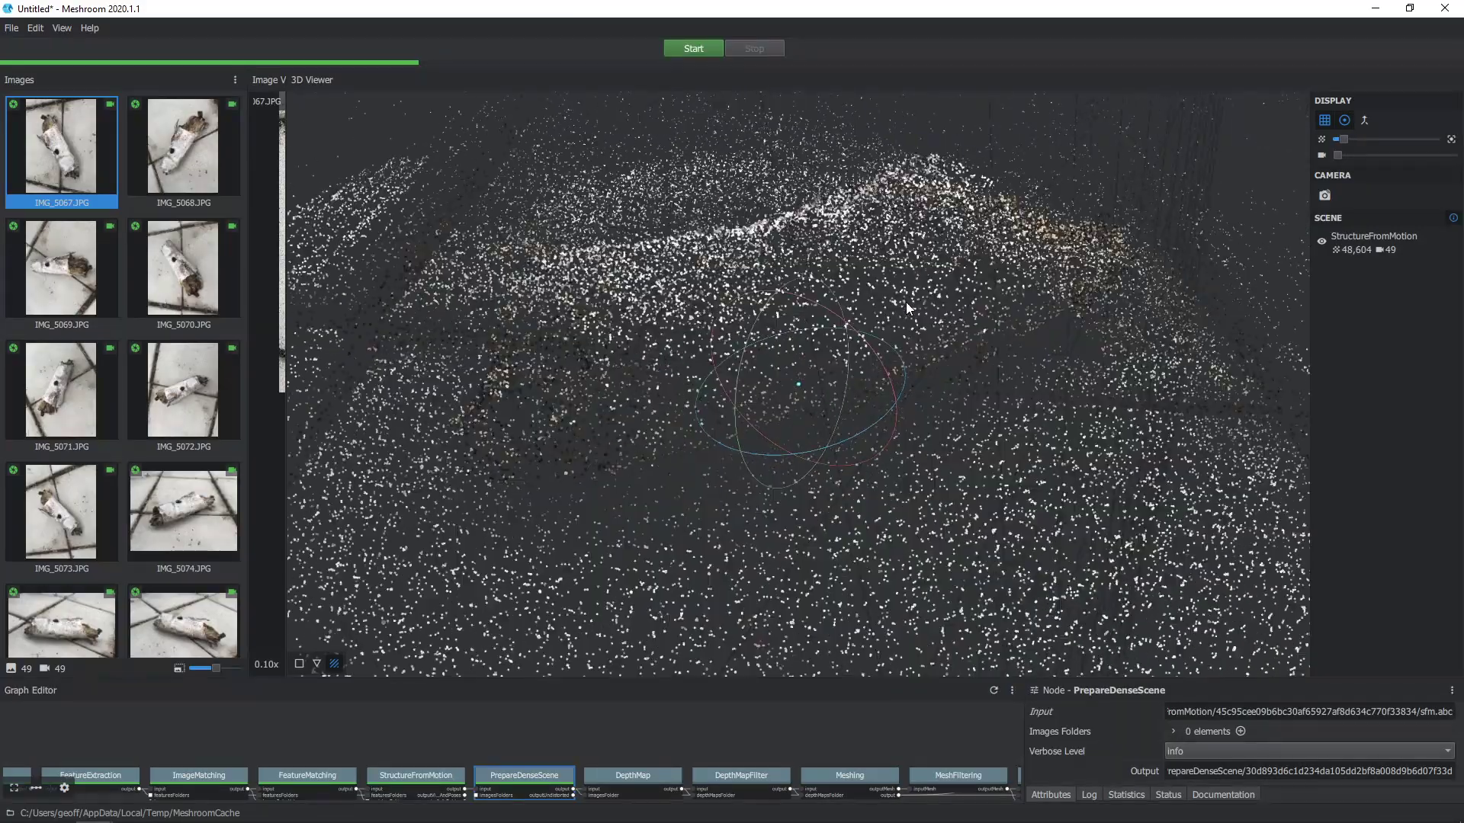
scroll(906, 301, up, 2)
scroll(946, 294, up, 2)
Raise the point size to 1.00 and orbit out for a wider view of the log.
mouse_move(946, 294)
mouse_down()
mouse_move(1045, 328)
mouse_move(969, 305)
mouse_up()
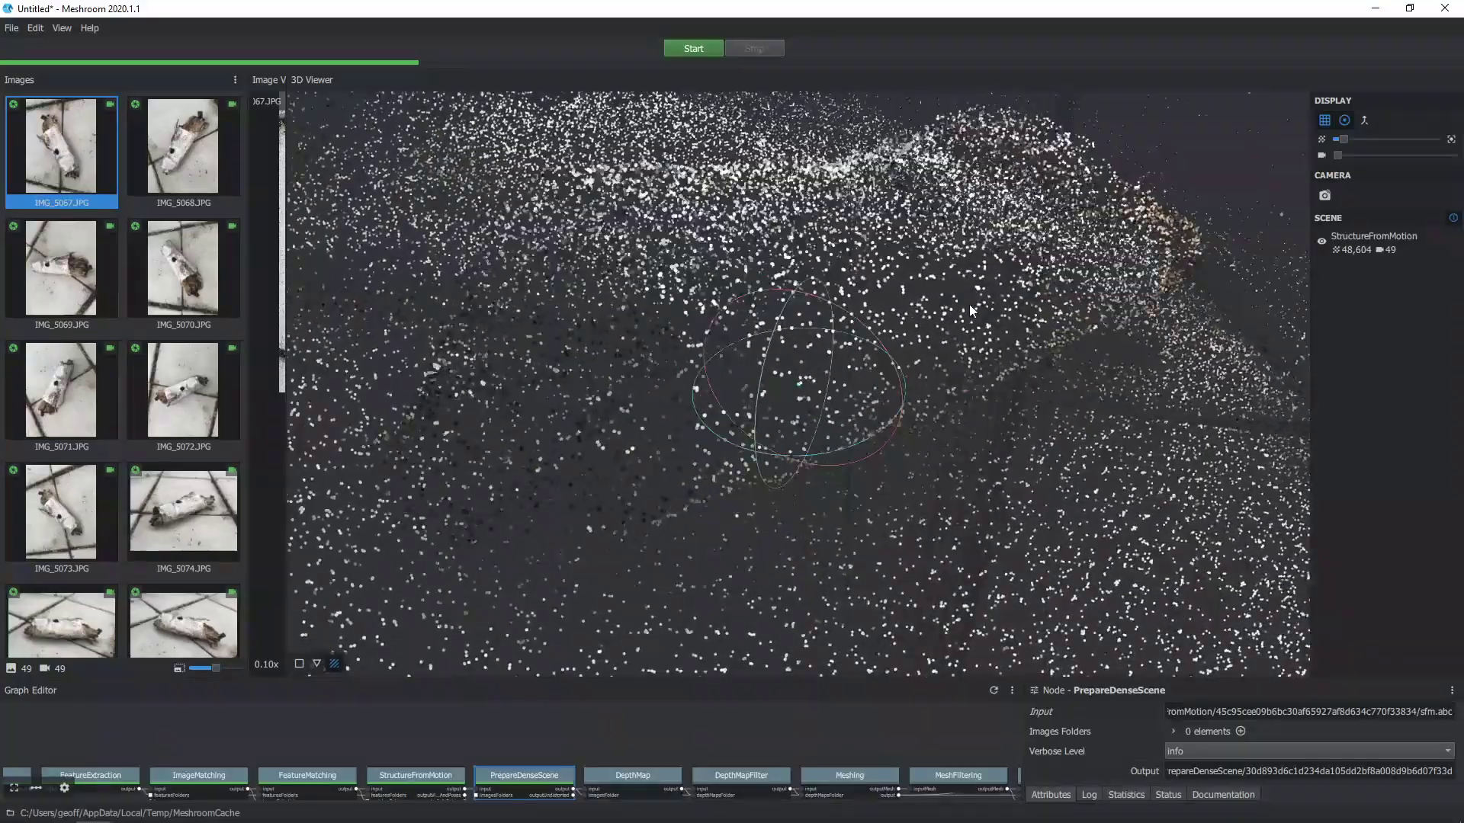
scroll(965, 304, down, 3)
scroll(969, 307, down, 2)
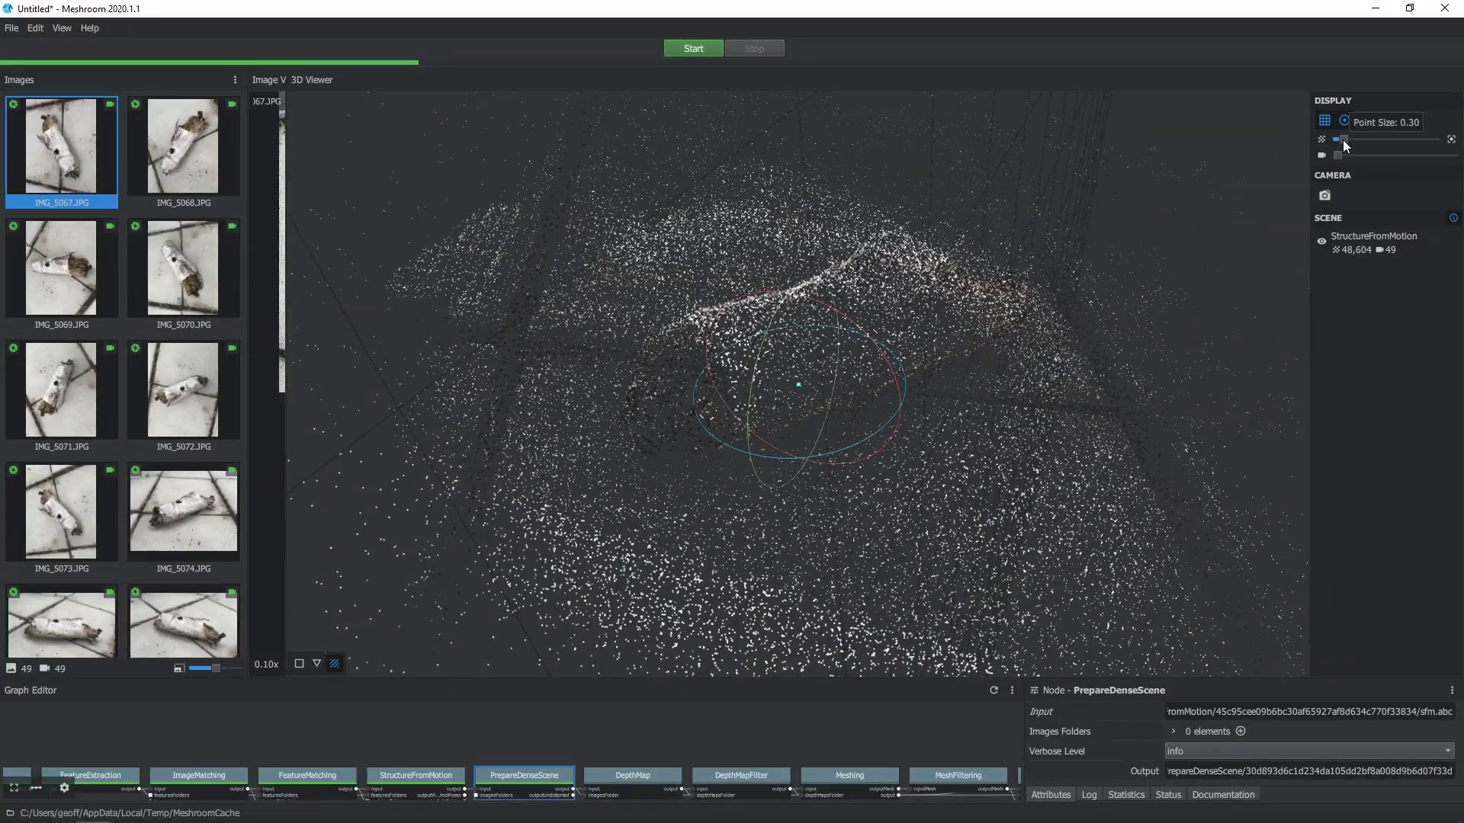
drag(1343, 140, 1357, 145)
scroll(1043, 268, up, 3)
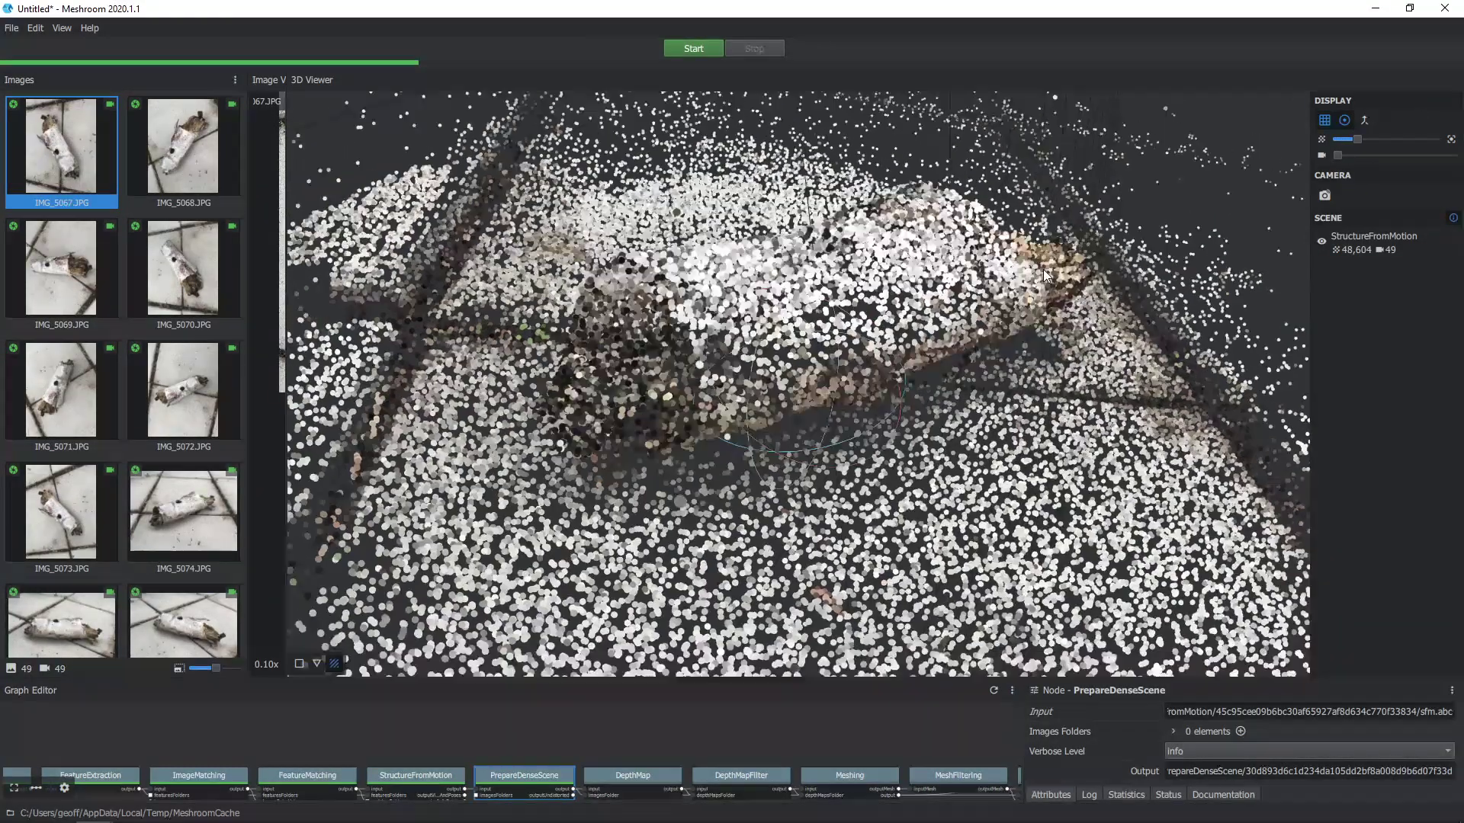
mouse_move(1042, 269)
mouse_down()
mouse_move(898, 324)
mouse_move(674, 365)
mouse_move(709, 362)
mouse_up()
scroll(709, 363, down, 3)
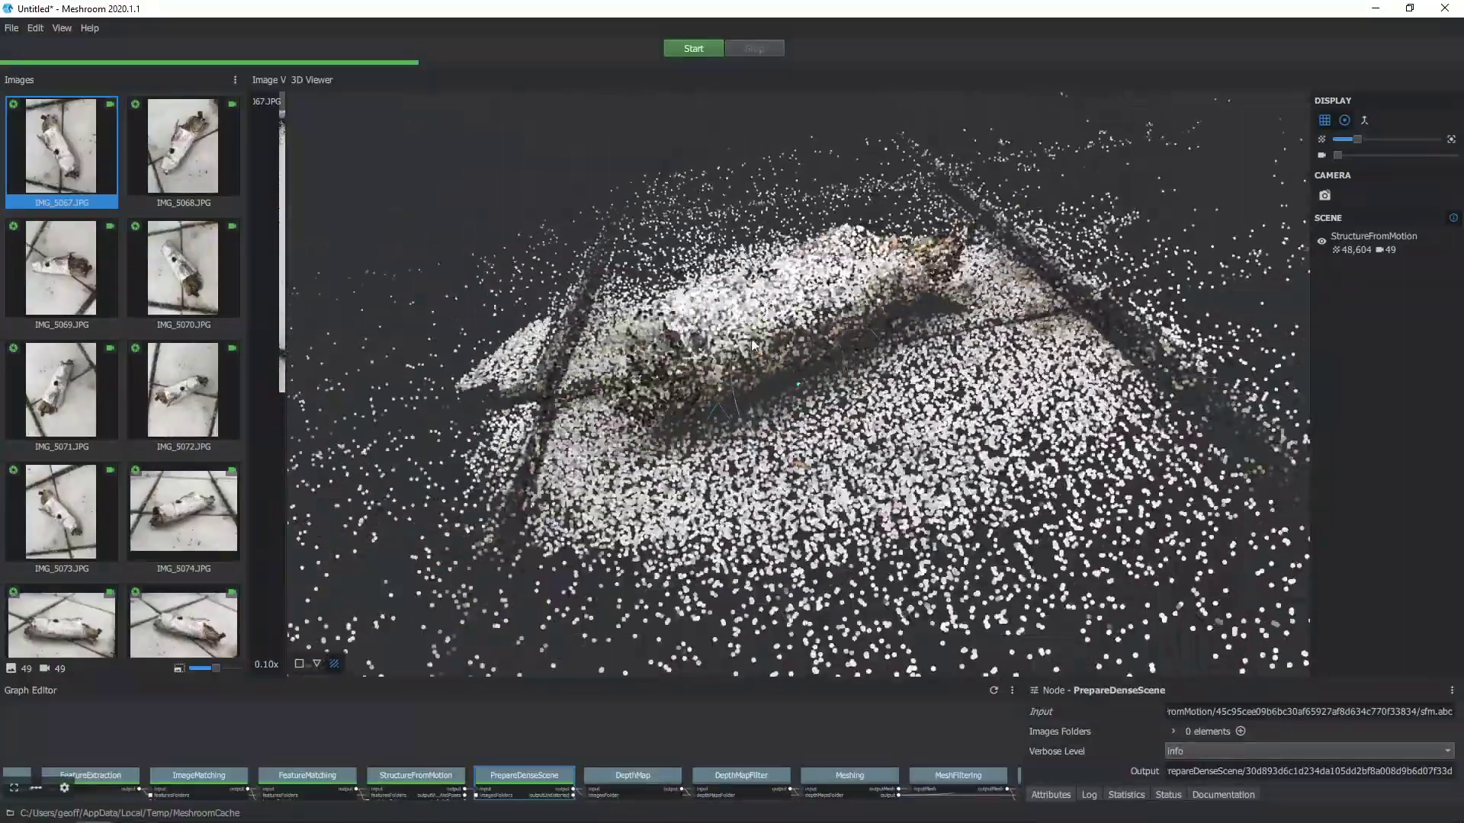
mouse_move(801, 363)
mouse_down()
mouse_move(882, 350)
mouse_move(1235, 358)
mouse_up()
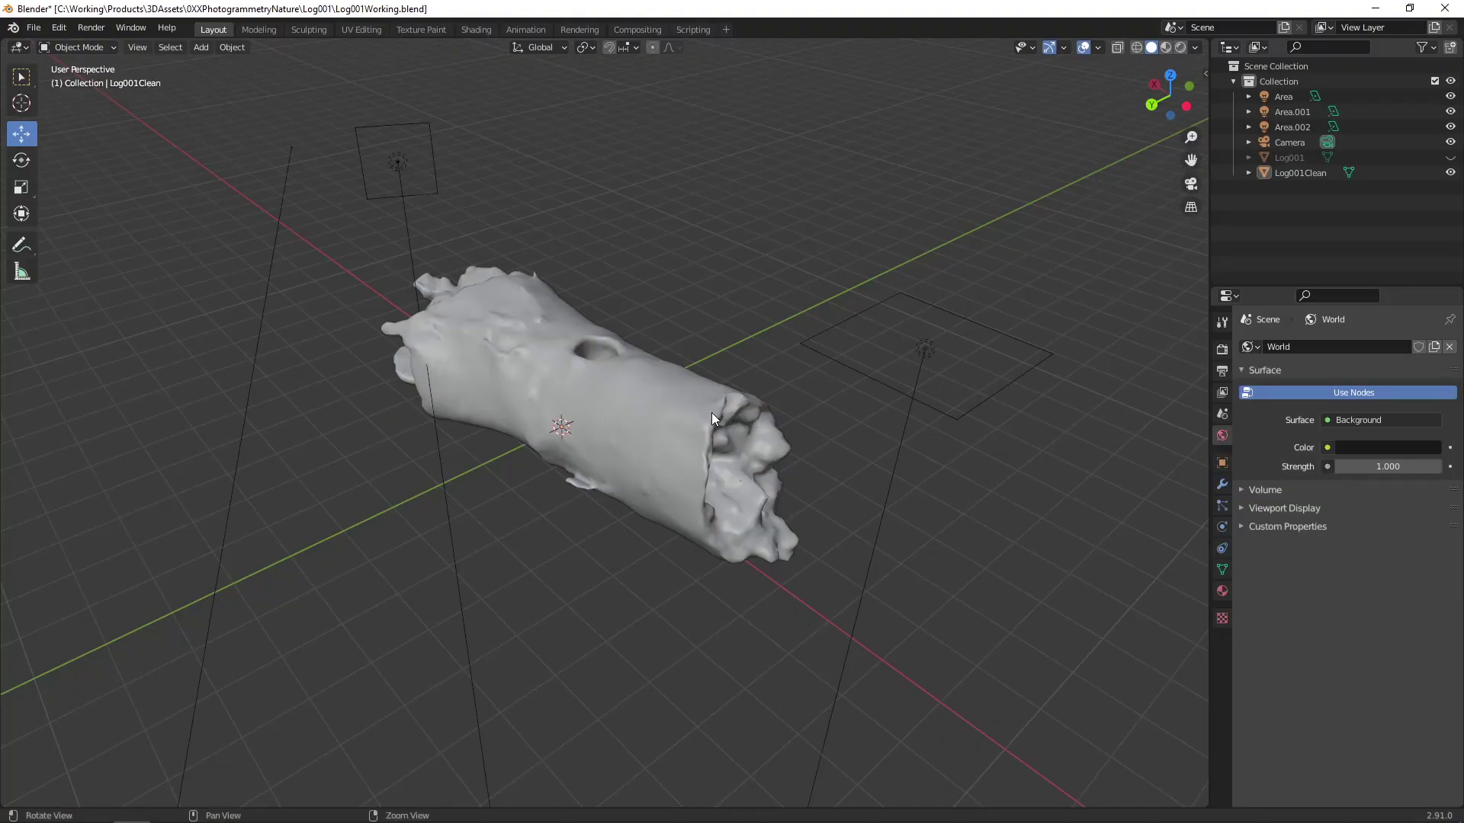
mouse_move(712, 413)
mouse_down()
mouse_move(826, 406)
mouse_move(735, 396)
mouse_move(825, 420)
mouse_move(976, 405)
mouse_move(977, 388)
mouse_move(857, 458)
mouse_move(1008, 436)
mouse_up()
key(Tab)
key(Tab)
Switch the viewport to Rendered shading with overlays hidden.
key(z)
click(679, 332)
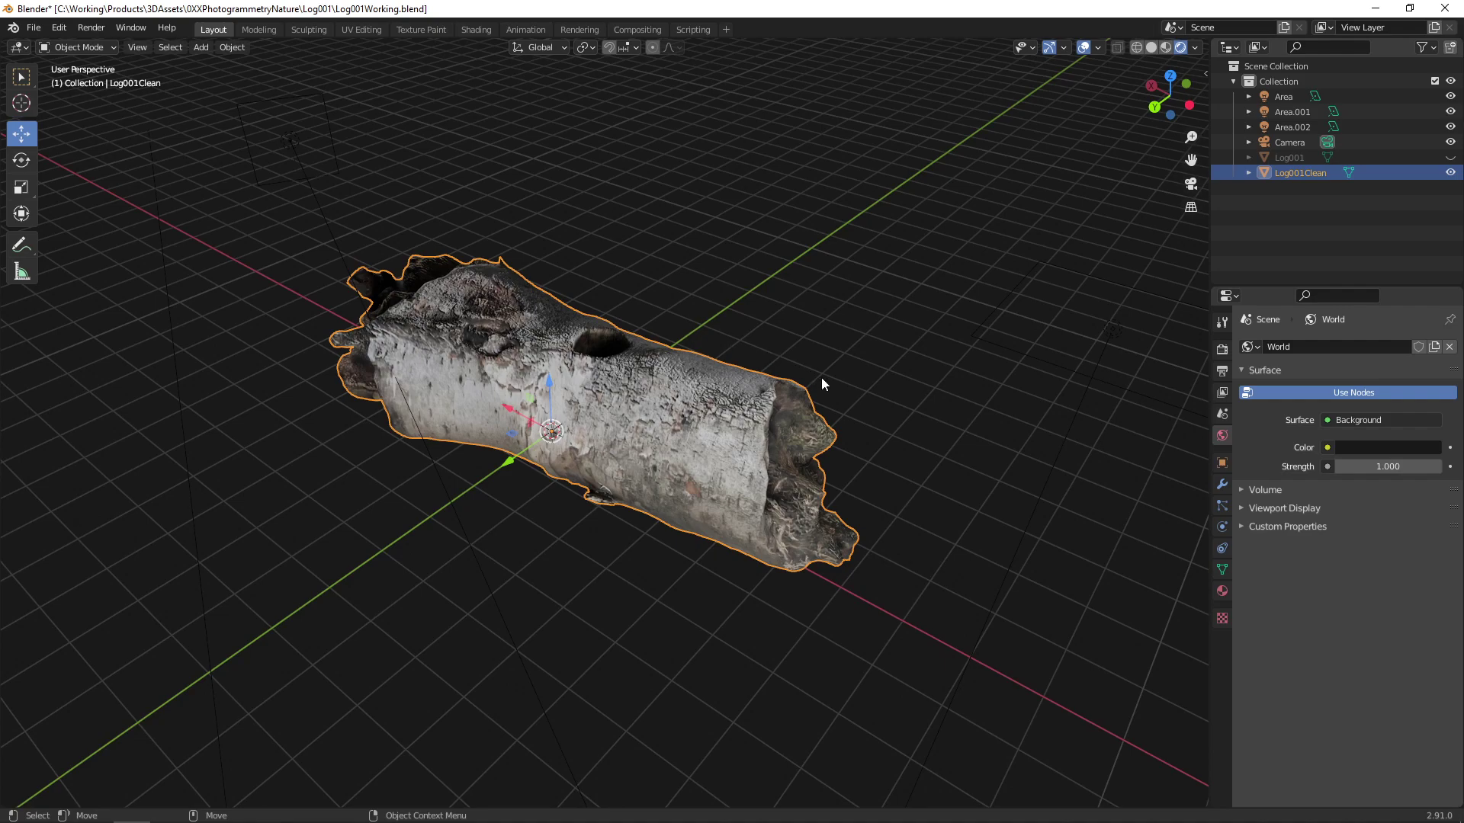
click(1083, 47)
Select the Log001Clean object and begin rotating it.
click(909, 226)
mouse_move(910, 226)
mouse_down()
mouse_move(814, 283)
mouse_move(635, 292)
mouse_move(846, 318)
mouse_move(538, 321)
mouse_move(814, 338)
mouse_move(641, 335)
mouse_move(567, 276)
mouse_move(793, 330)
mouse_move(906, 337)
mouse_move(711, 356)
mouse_up()
click(712, 354)
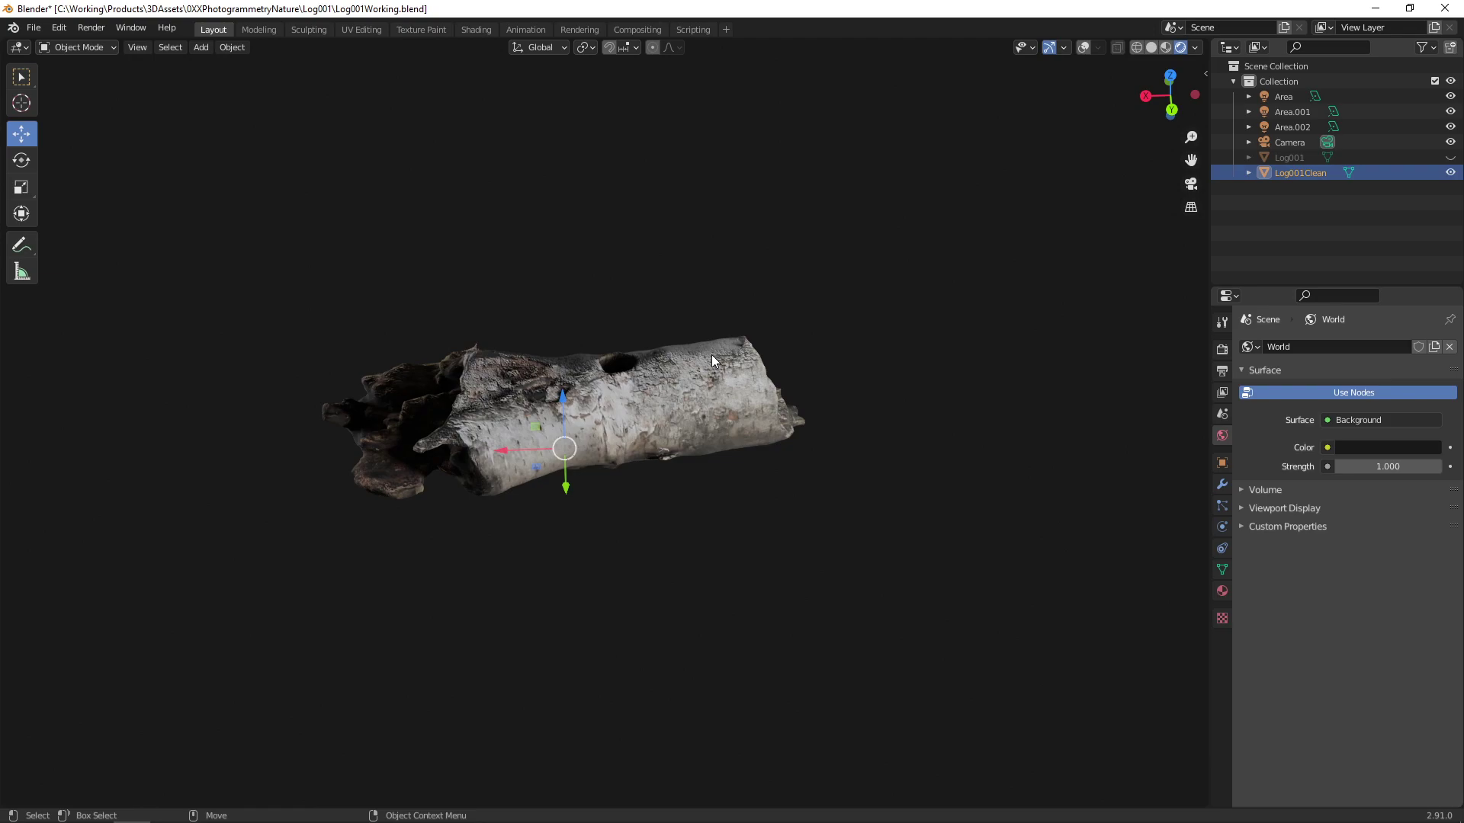
key(shift+space)
key(r)
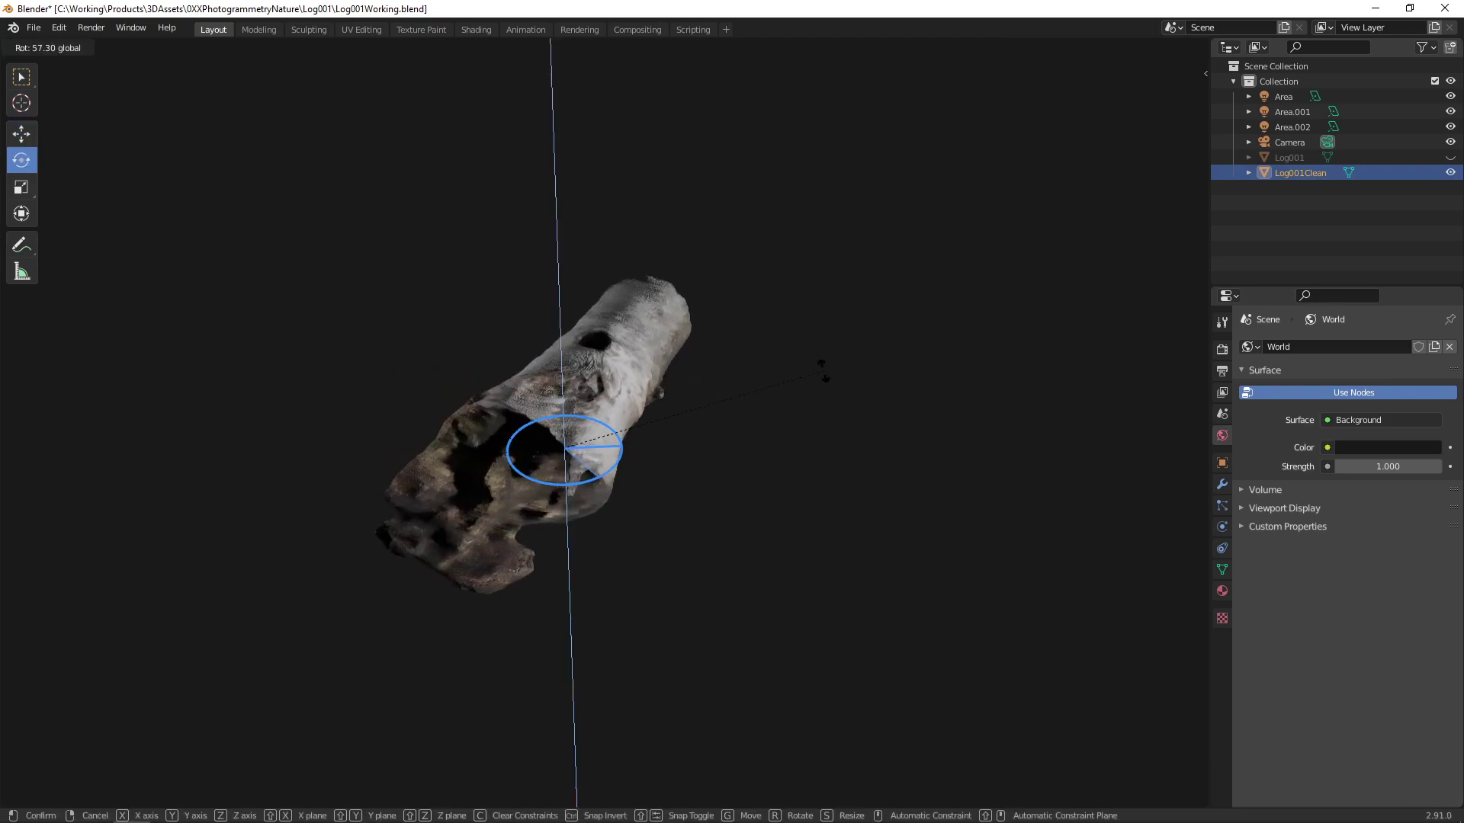